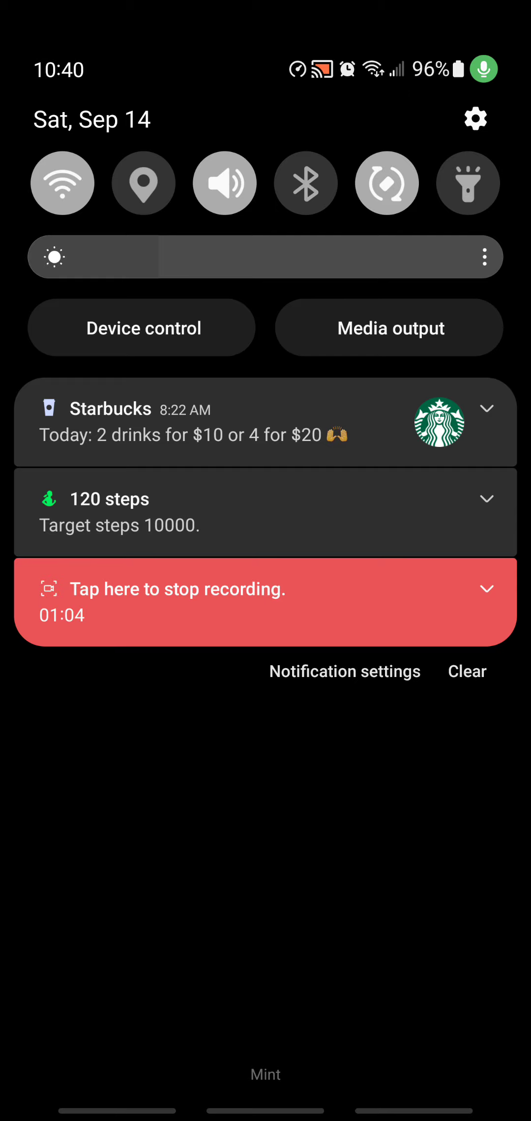
left_click(407, 114)
left_click(429, 83)
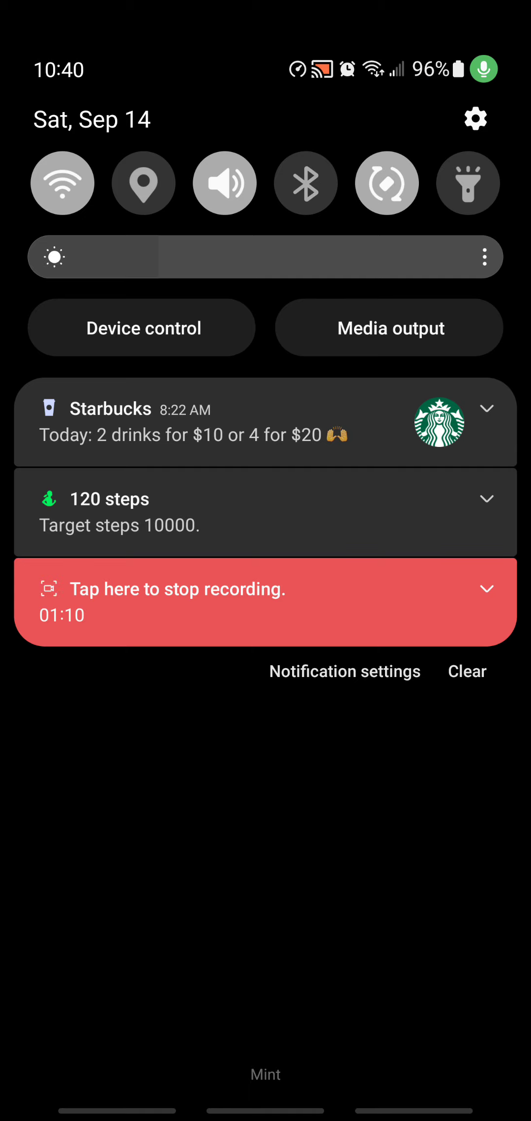